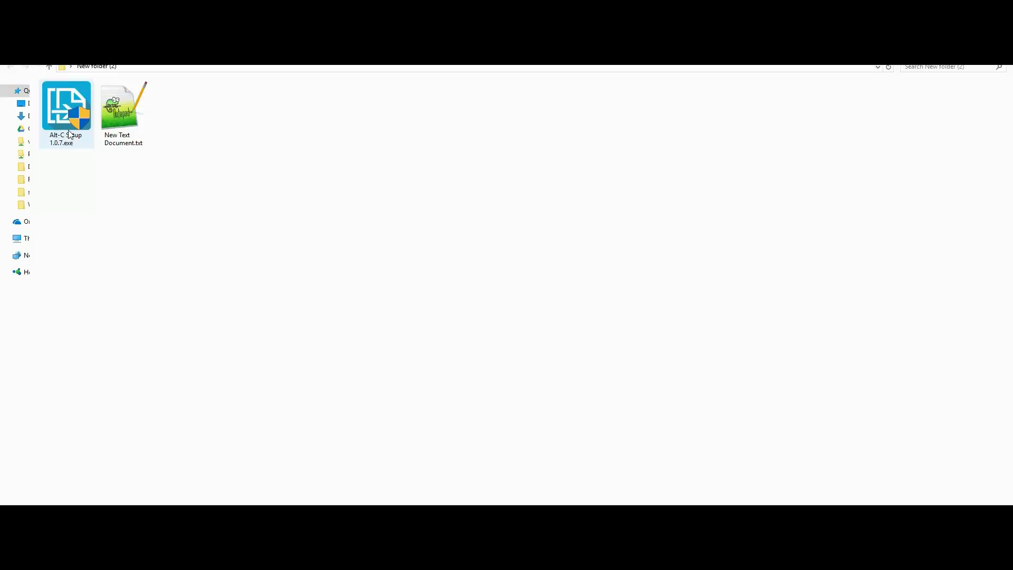
Run the Alt-C Setup 1.0.7 installer and install it with the default settings
{"action": "double_click", "coordinate": [69, 132]}
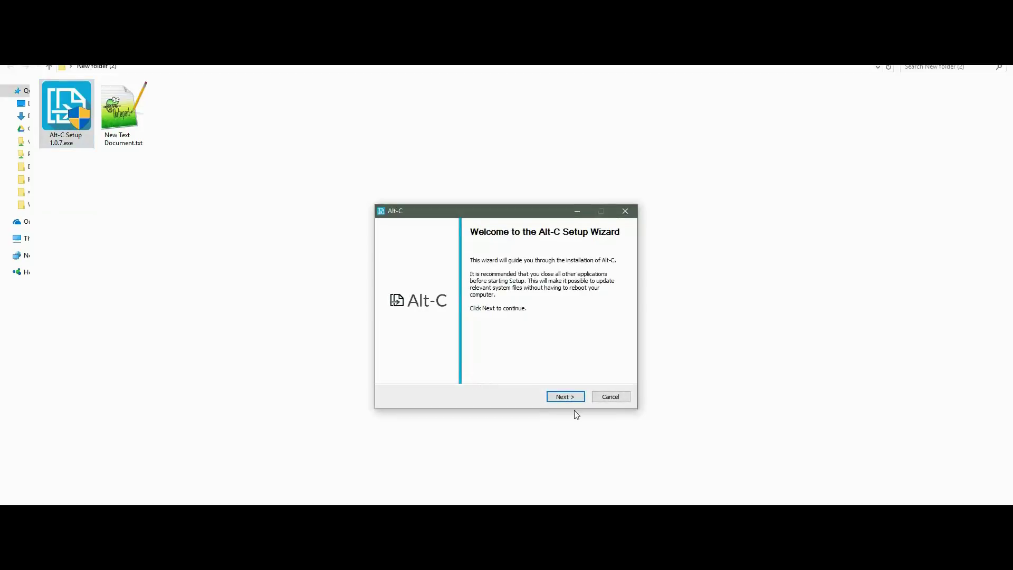
{"action": "left_click", "coordinate": [571, 400]}
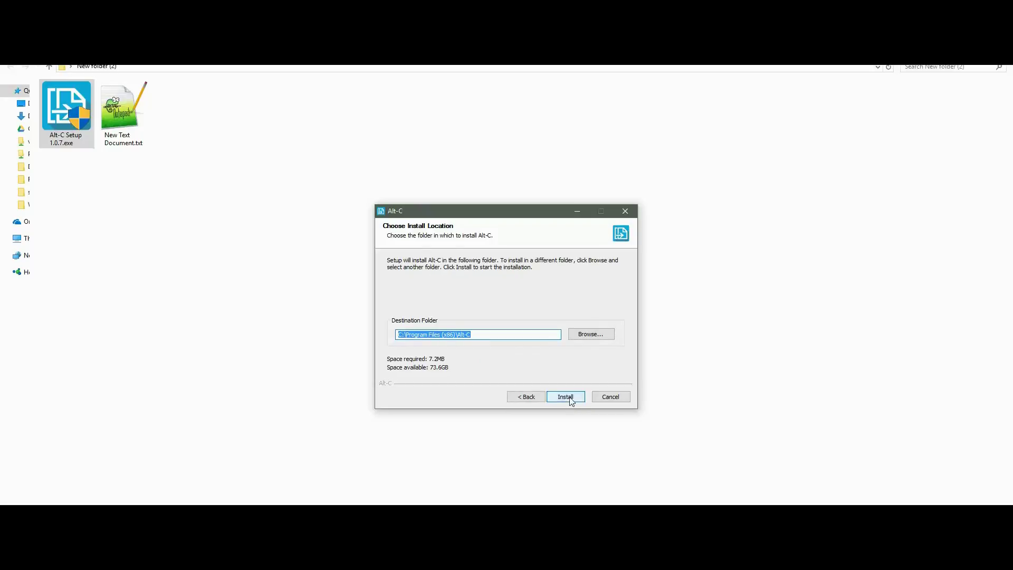
{"action": "left_click", "coordinate": [571, 397]}
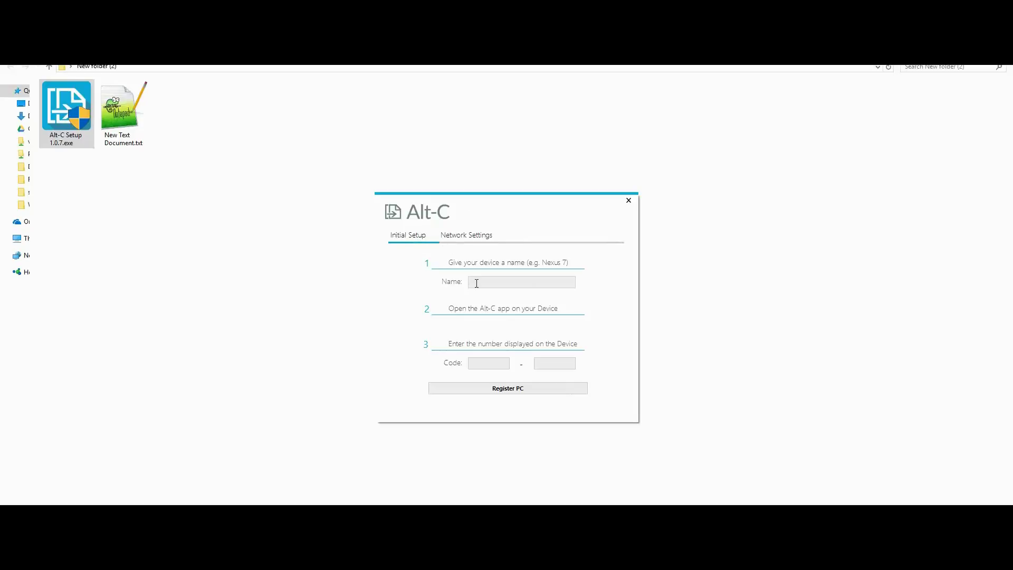
Review the Network Settings proxy options, return to Initial Setup, and move the window right
{"action": "left_click", "coordinate": [473, 235]}
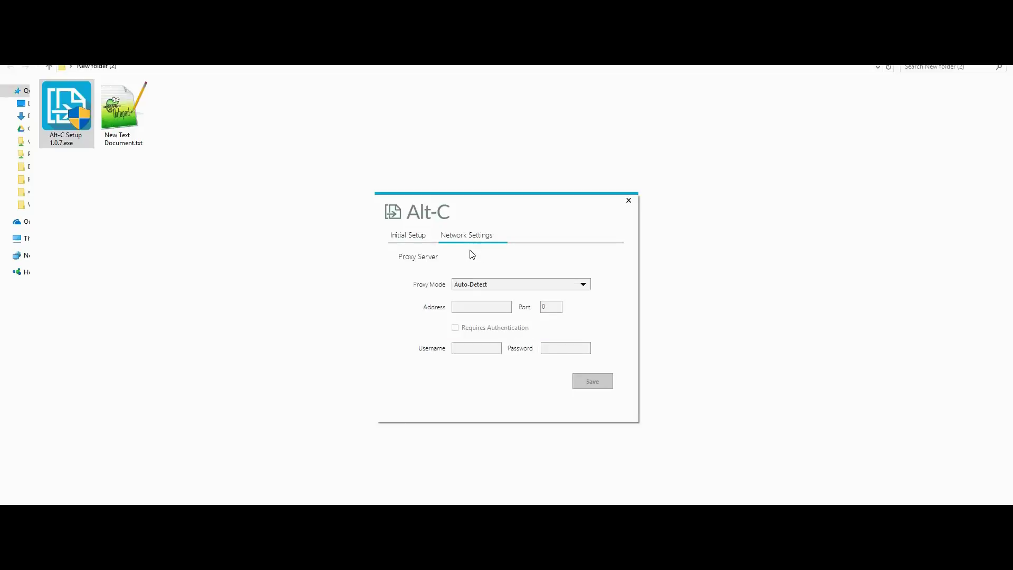
{"action": "left_click", "coordinate": [412, 235]}
{"action": "left_click_drag", "start_coordinate": [485, 208], "coordinate": [830, 206]}
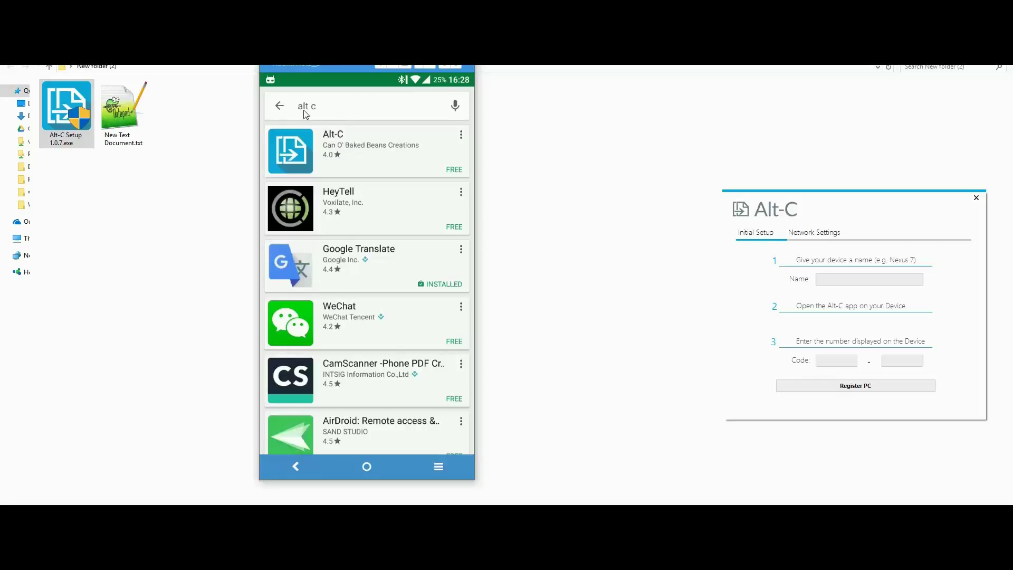
Install Alt-C from the three-dot menu on its Play Store search result
{"action": "left_click", "coordinate": [461, 135]}
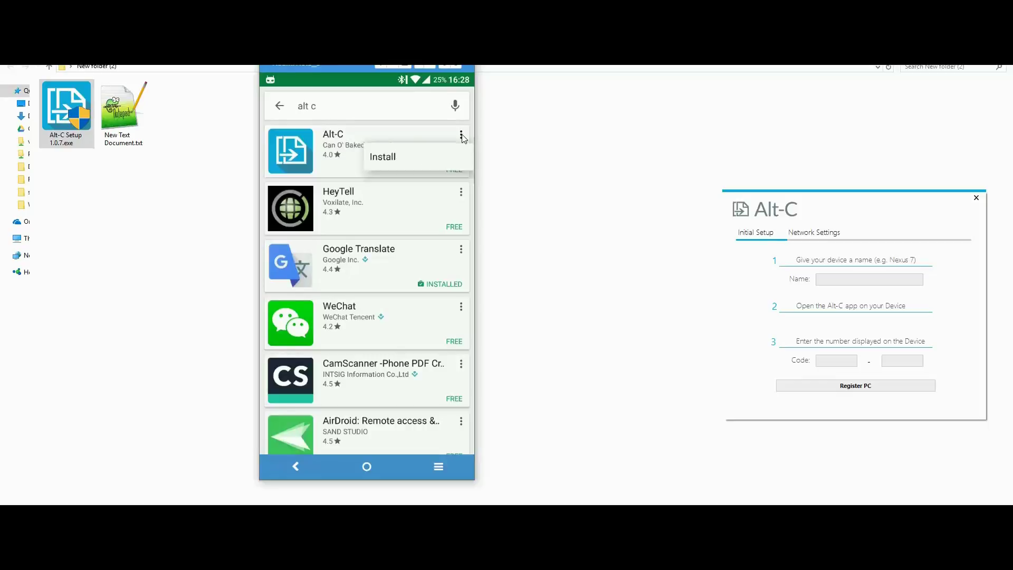
{"action": "left_click", "coordinate": [412, 158]}
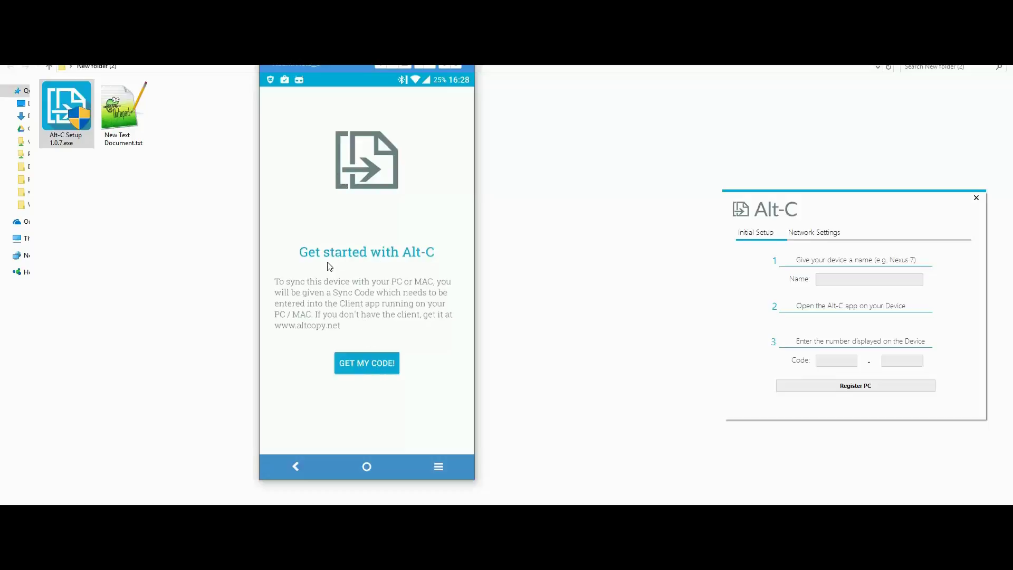
{"action": "left_click", "coordinate": [366, 364]}
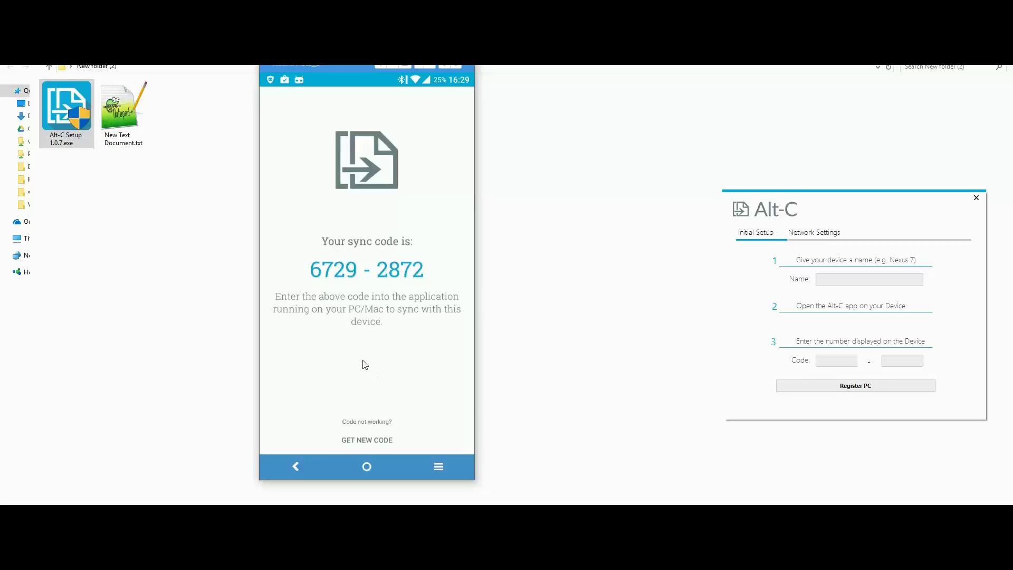
{"action": "left_click_drag", "start_coordinate": [839, 209], "coordinate": [641, 181]}
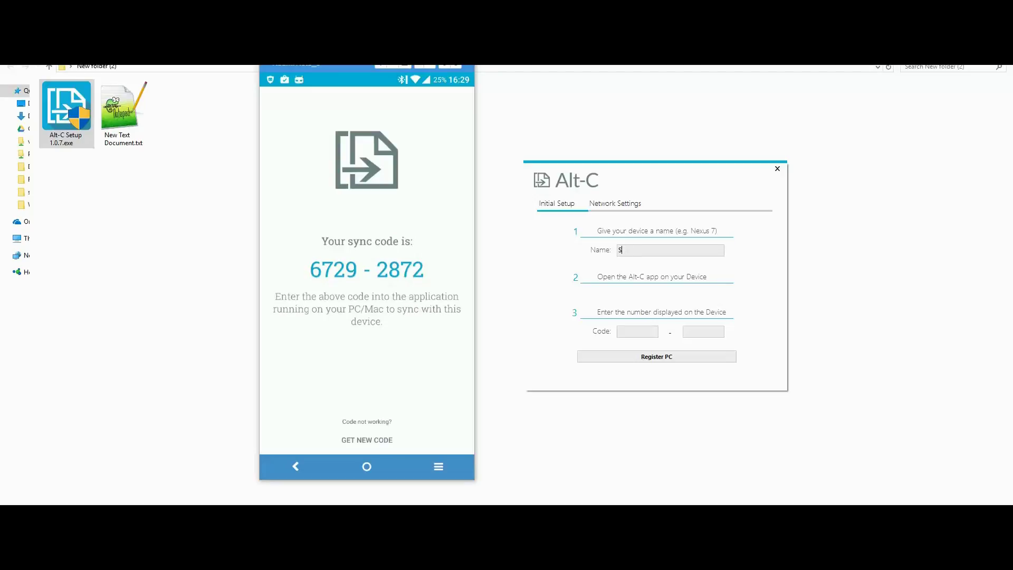
{"action": "type", "text": "martphone 1"}
{"action": "left_click", "coordinate": [656, 357]}
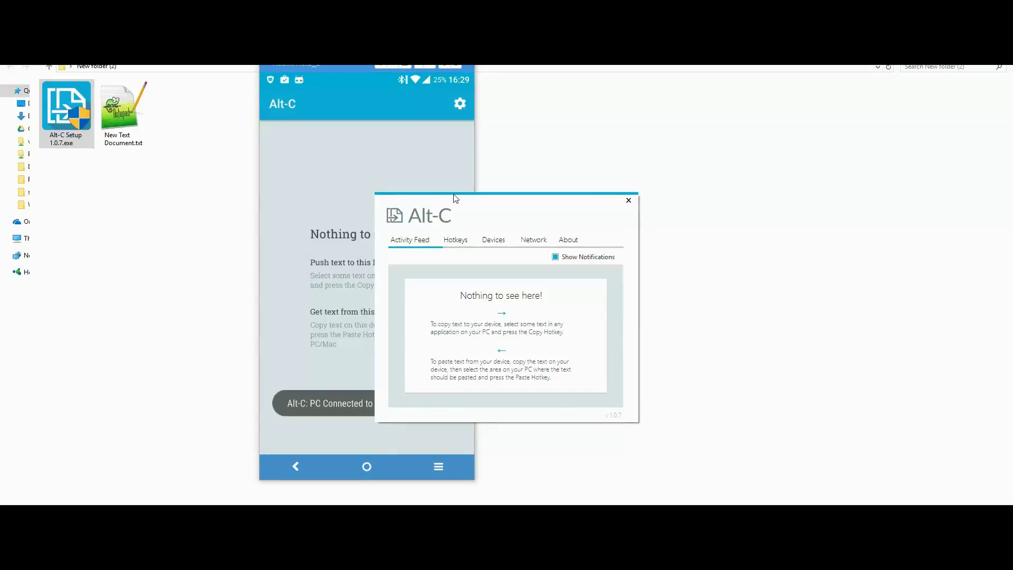
Reposition the newly opened, empty Alt-C Activity Feed window on screen
{"action": "left_click_drag", "start_coordinate": [477, 207], "coordinate": [489, 213]}
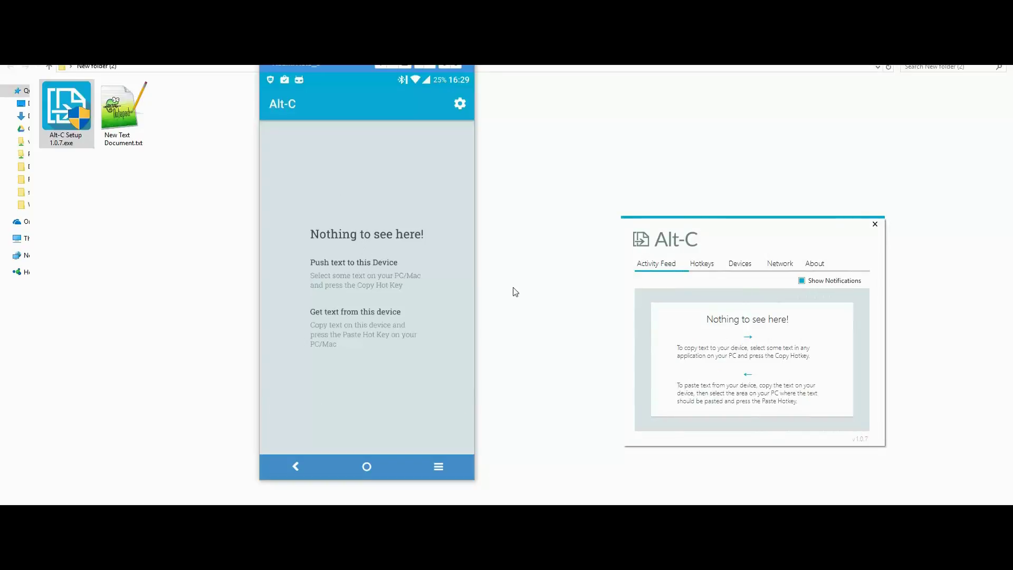
{"action": "mouse_move", "coordinate": [720, 229]}
{"action": "left_mouse_down"}
{"action": "mouse_move", "coordinate": [710, 193]}
{"action": "mouse_move", "coordinate": [680, 209]}
{"action": "left_mouse_up"}
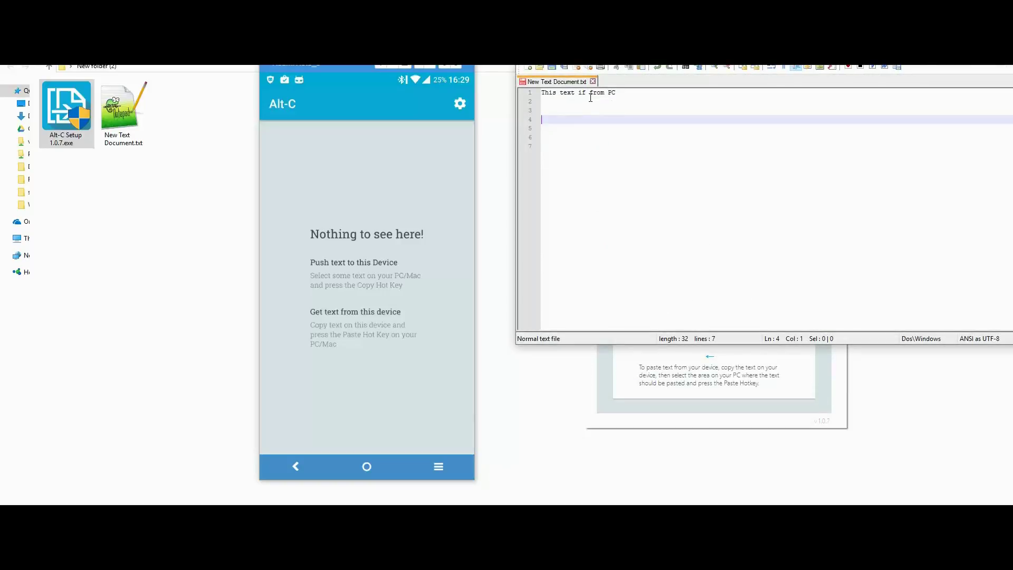
Select 'This text if from PC' on line 1, then bring Alt-C forward
{"action": "left_click_drag", "start_coordinate": [631, 94], "coordinate": [541, 93]}
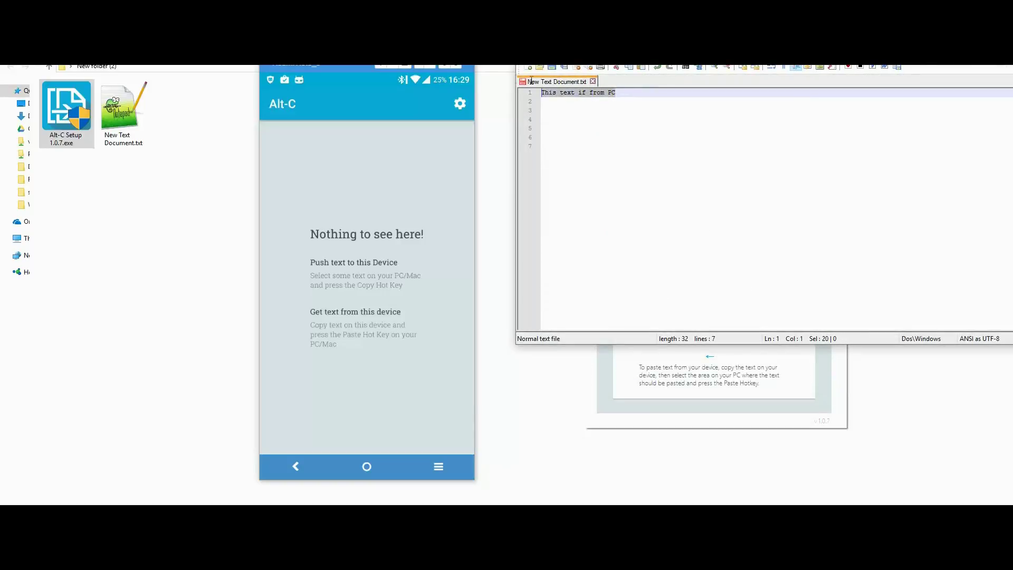
{"action": "left_click", "coordinate": [605, 417]}
Review the Copy and Paste hotkeys, then reselect line 1 in Notepad++
{"action": "left_click_drag", "start_coordinate": [686, 214], "coordinate": [634, 325]}
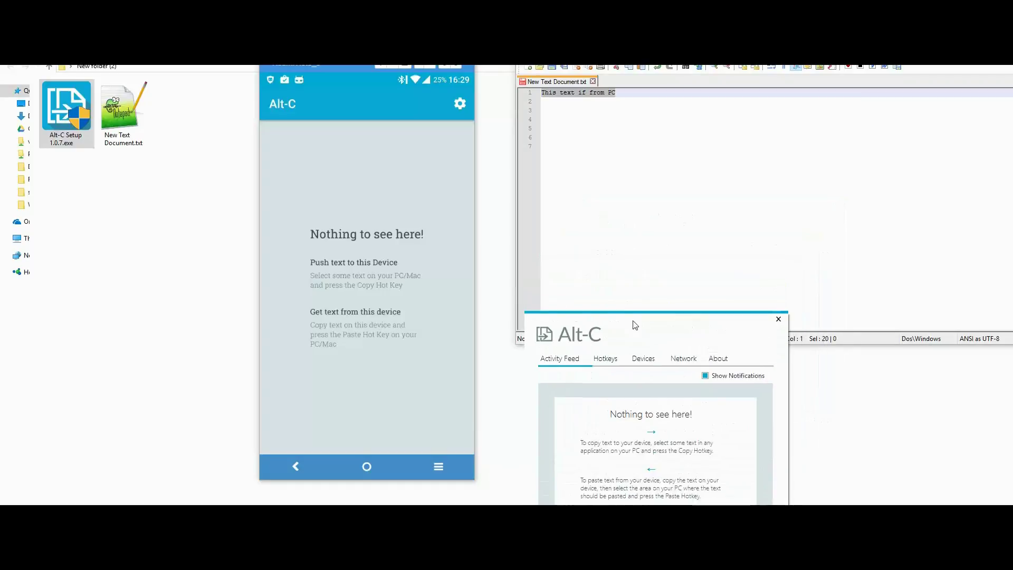
{"action": "left_click", "coordinate": [606, 360]}
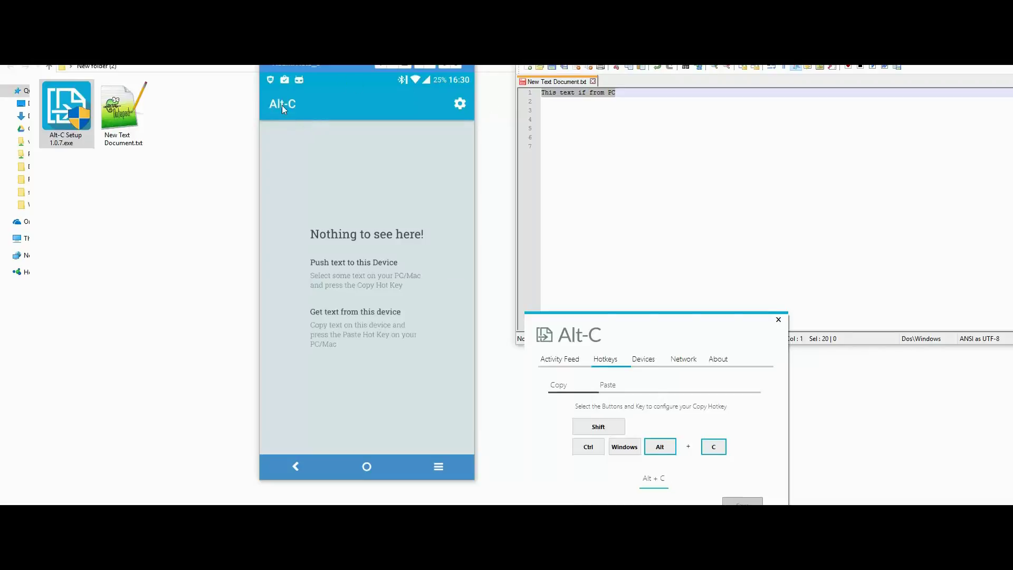
{"action": "left_click", "coordinate": [611, 388]}
{"action": "left_click", "coordinate": [565, 385]}
{"action": "left_click", "coordinate": [617, 93]}
{"action": "left_click_drag", "start_coordinate": [632, 94], "coordinate": [516, 67]}
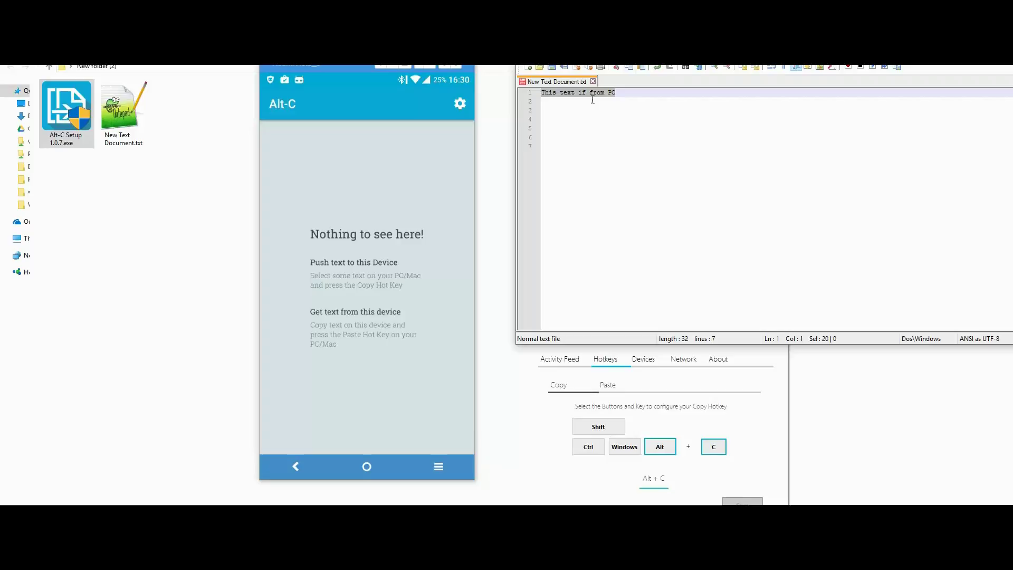
Push the selected line 'This text if from PC' to the phone with Alt+C
{"action": "key", "text": "alt+c"}
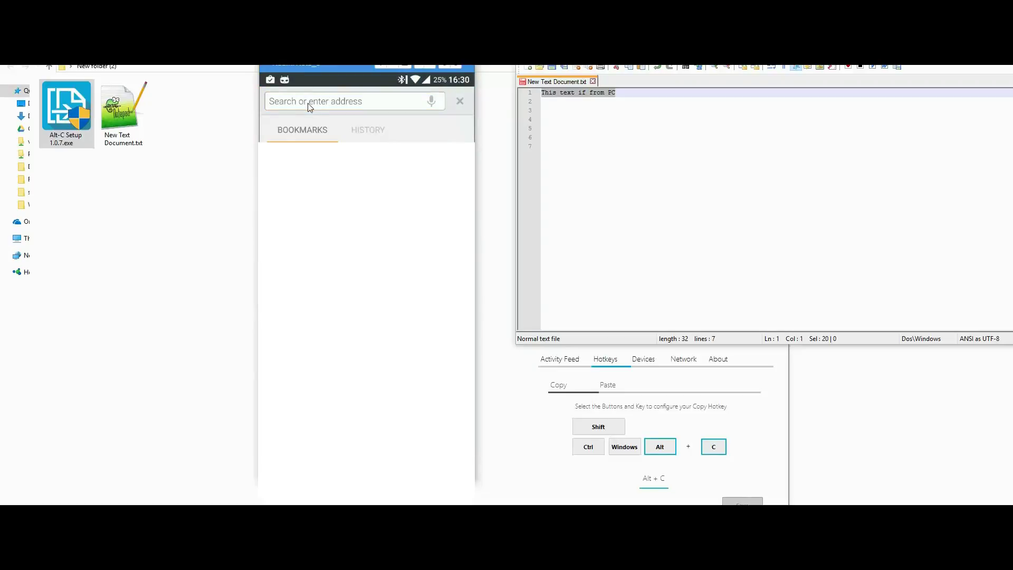
Paste the synced PC text into Firefox's search field on the phone
{"action": "left_click", "coordinate": [310, 105]}
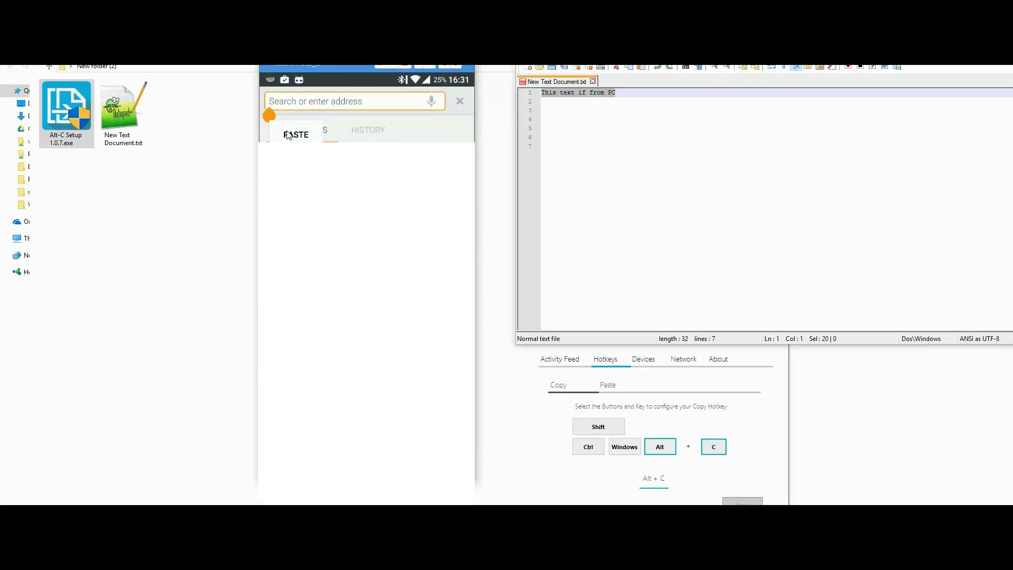
{"action": "left_click", "coordinate": [306, 127]}
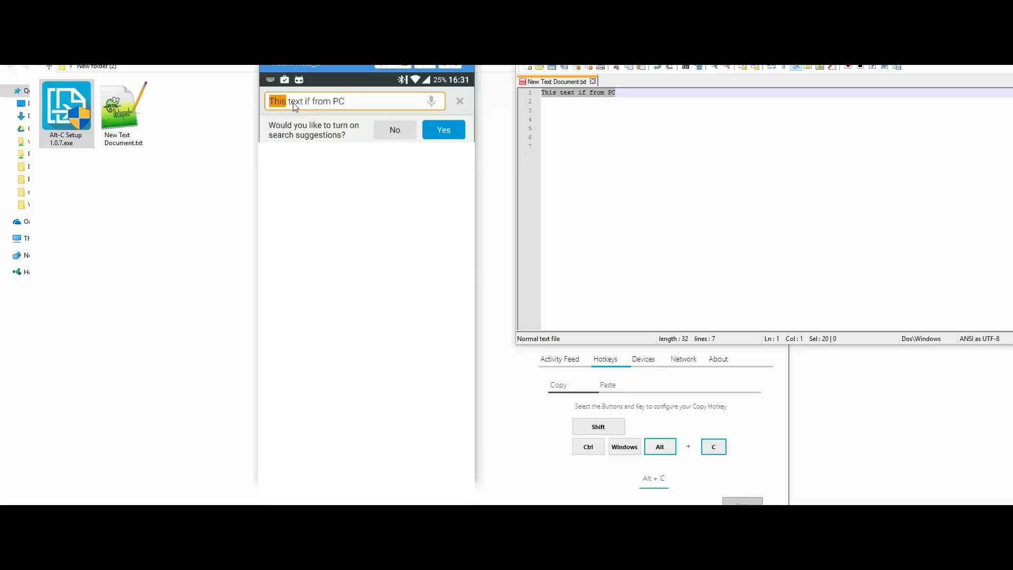
{"action": "left_click_drag", "start_coordinate": [294, 107], "coordinate": [321, 106]}
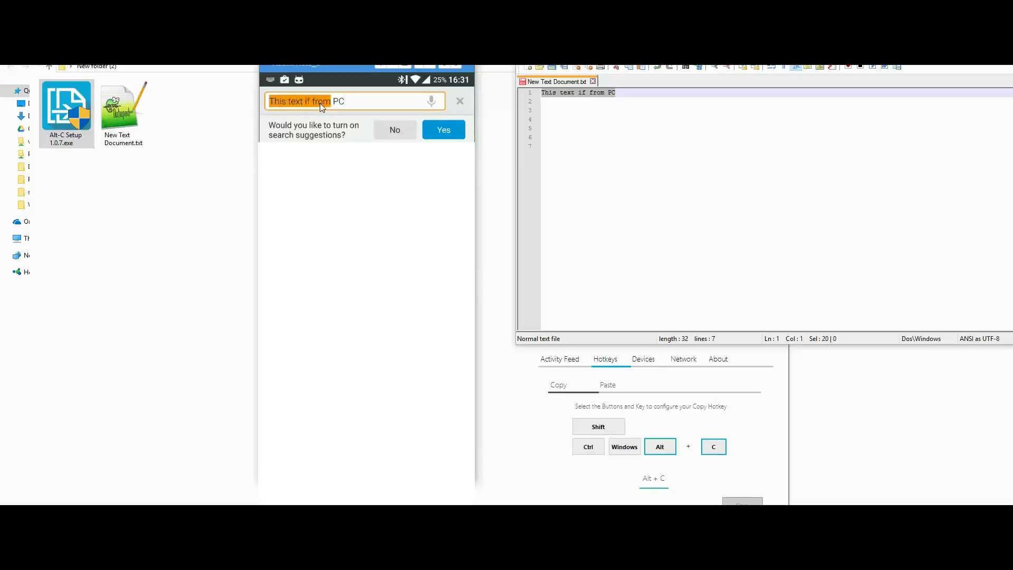
Edit the field to 'This text is from smartphone' and copy that phrase
{"action": "left_click", "coordinate": [358, 103]}
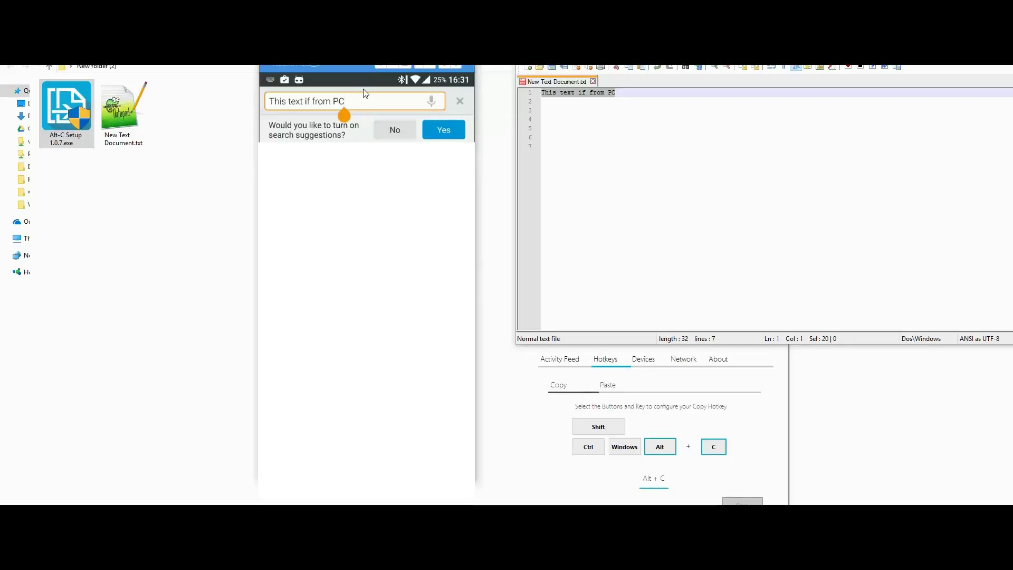
{"action": "key", "text": "BackSpace"}
{"action": "key", "text": "BackSpace"}
{"action": "key", "text": "BackSpace"}
{"action": "key", "text": "BackSpace"}
{"action": "key", "text": "BackSpace"}
{"action": "key", "text": "BackSpace"}
{"action": "key", "text": "BackSpace"}
{"action": "key", "text": "BackSpace"}
{"action": "key", "text": "BackSpace"}
{"action": "key", "text": "BackSpace"}
{"action": "key", "text": "BackSpace"}
{"action": "key", "text": "BackSpace"}
{"action": "key", "text": "BackSpace"}
{"action": "key", "text": "BackSpace"}
{"action": "key", "text": "BackSpace"}
{"action": "key", "text": "BackSpace"}
{"action": "key", "text": "BackSpace"}
{"action": "key", "text": "BackSpace"}
{"action": "key", "text": "BackSpace"}
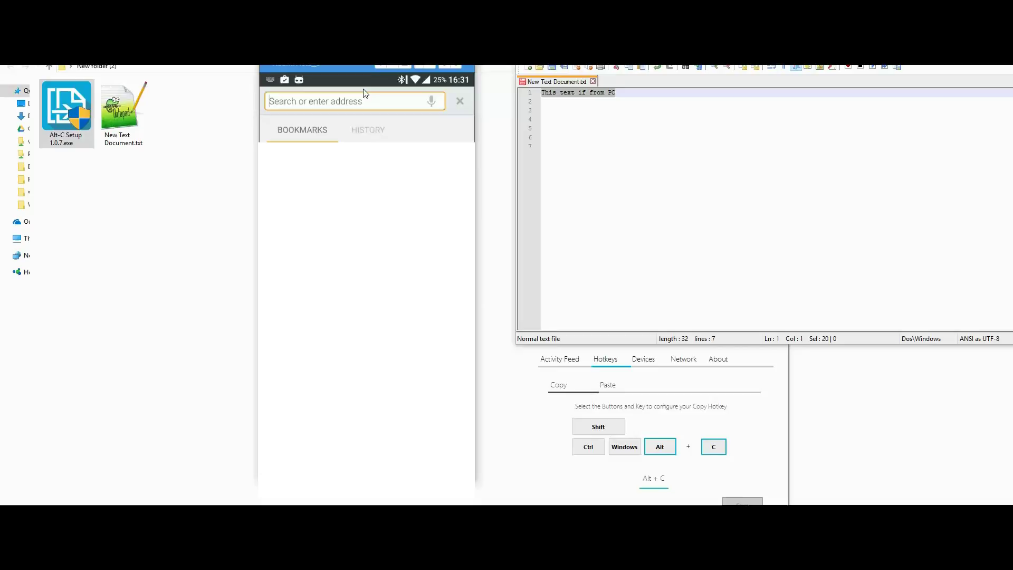
{"action": "type", "text": "Th"}
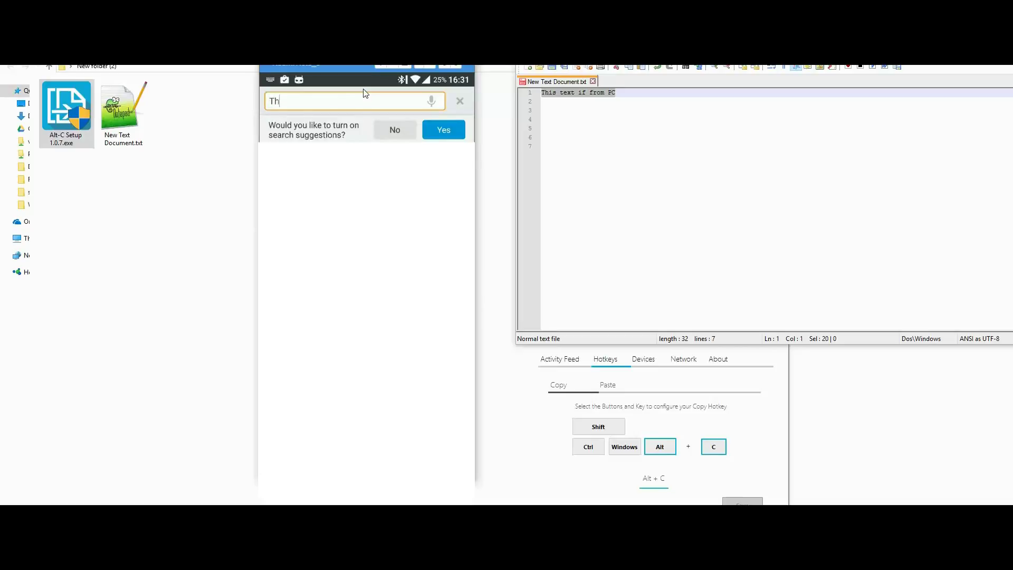
{"action": "type", "text": "is text is f"}
{"action": "type", "text": "rom smartphone"}
{"action": "left_click", "coordinate": [364, 102]}
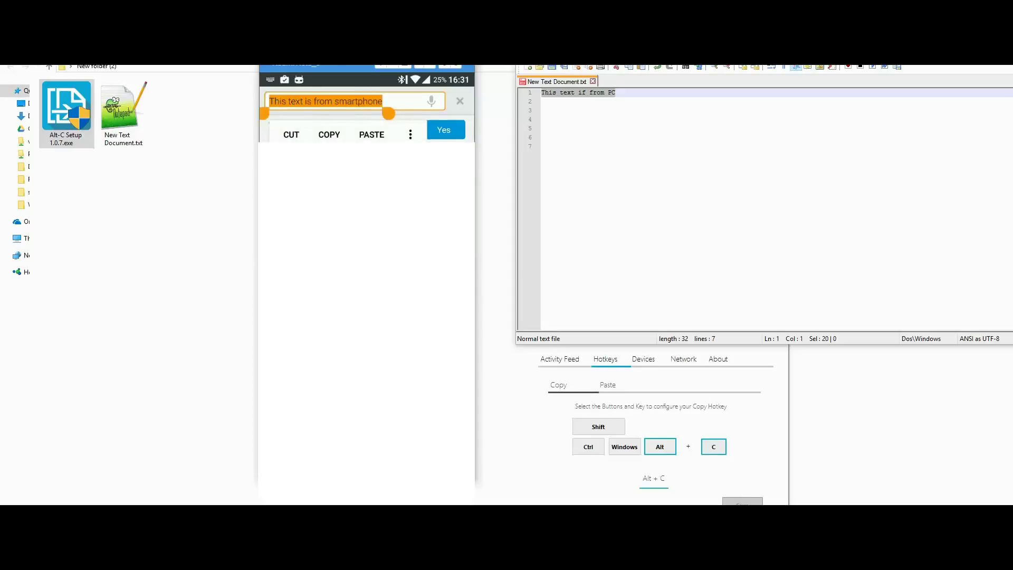
{"action": "left_click", "coordinate": [331, 136]}
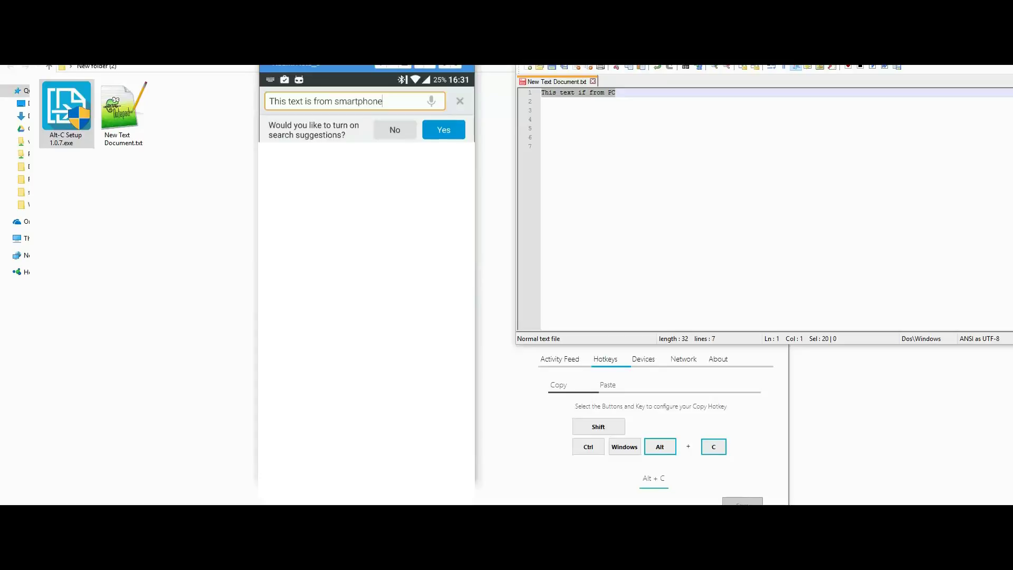
Paste 'This text is from smartphone' on line 7 with Alt+V, select it, and focus Alt-C
{"action": "left_click", "coordinate": [663, 230]}
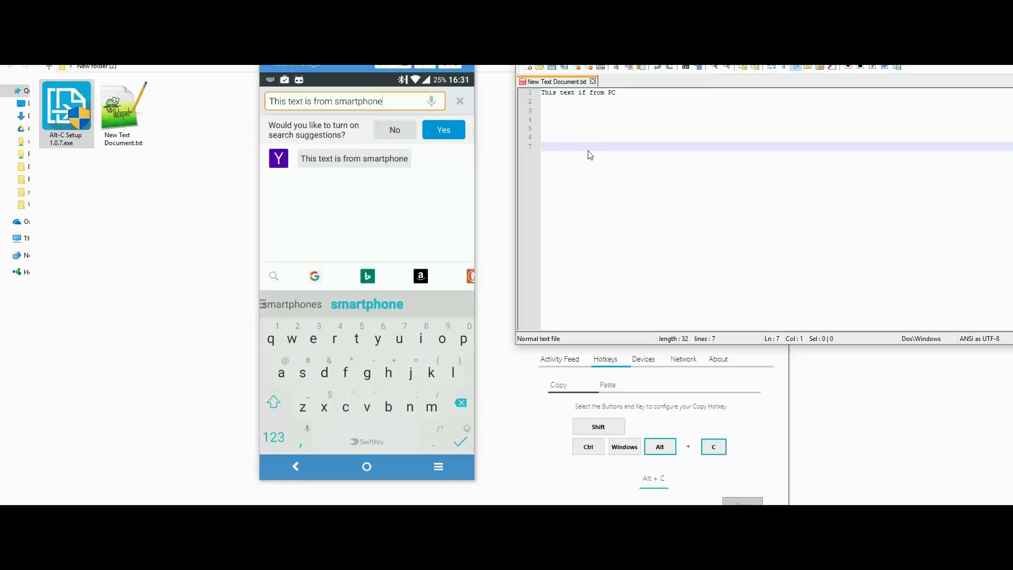
{"action": "key", "text": "alt+v"}
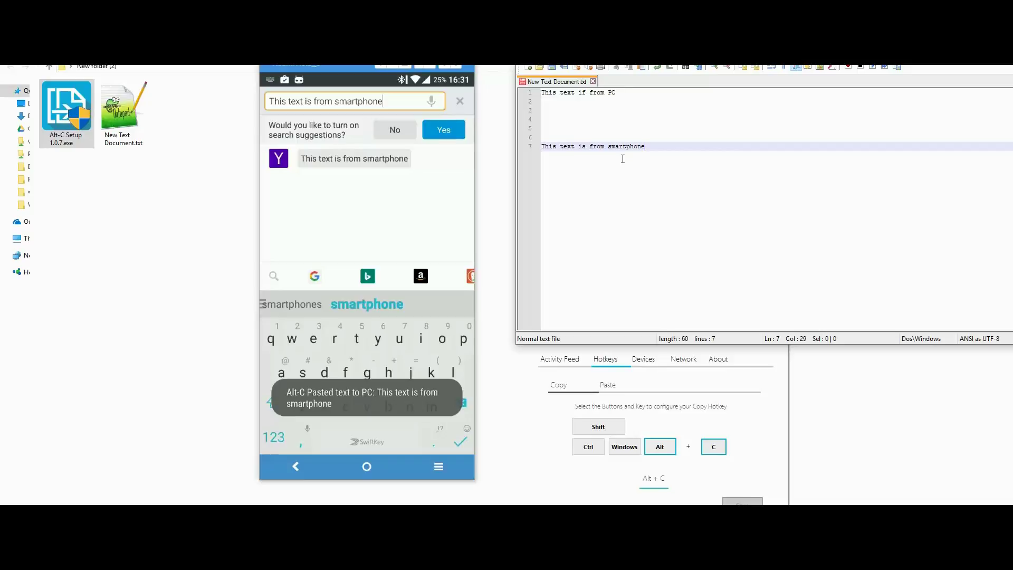
{"action": "left_click_drag", "start_coordinate": [646, 146], "coordinate": [522, 134]}
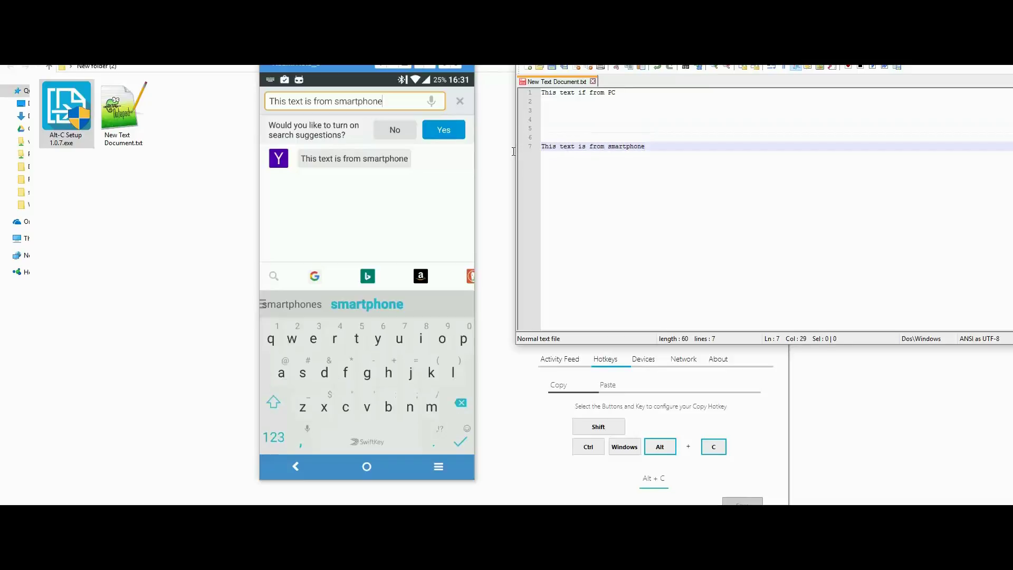
{"action": "left_click", "coordinate": [573, 489]}
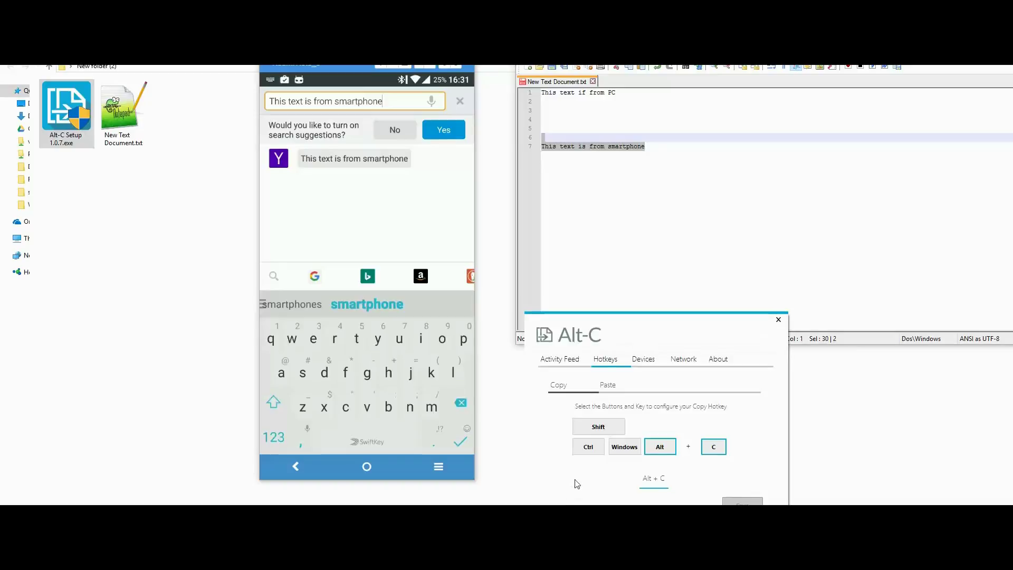
Show the Alt-C desktop Activity Feed and move its window up and to the right
{"action": "left_click", "coordinate": [564, 361]}
{"action": "mouse_move", "coordinate": [606, 326]}
{"action": "left_mouse_down"}
{"action": "mouse_move", "coordinate": [643, 246]}
{"action": "mouse_move", "coordinate": [635, 219]}
{"action": "left_mouse_up"}
{"action": "scroll", "coordinate": [682, 333], "scroll_direction": "down", "scroll_amount": 1}
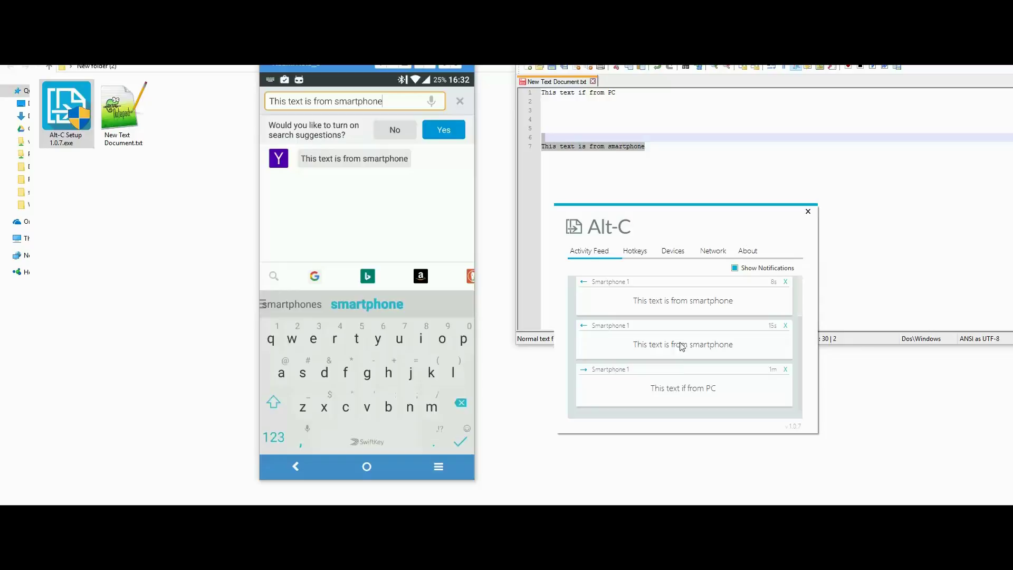
{"action": "scroll", "coordinate": [680, 384], "scroll_direction": "up", "scroll_amount": 1}
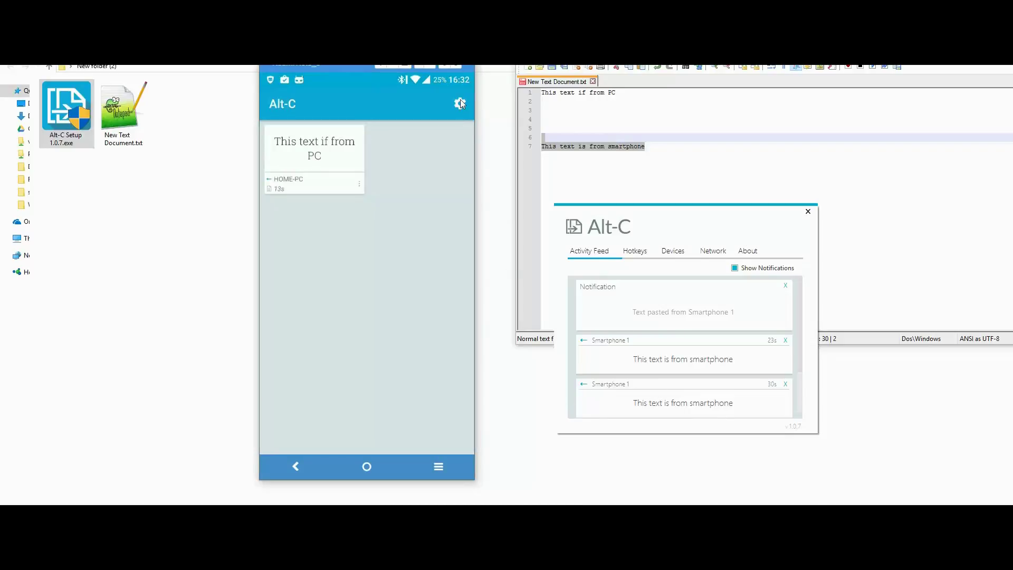
Open the phone app's preferences and set the Copy History slider to 21 items
{"action": "left_click", "coordinate": [460, 103]}
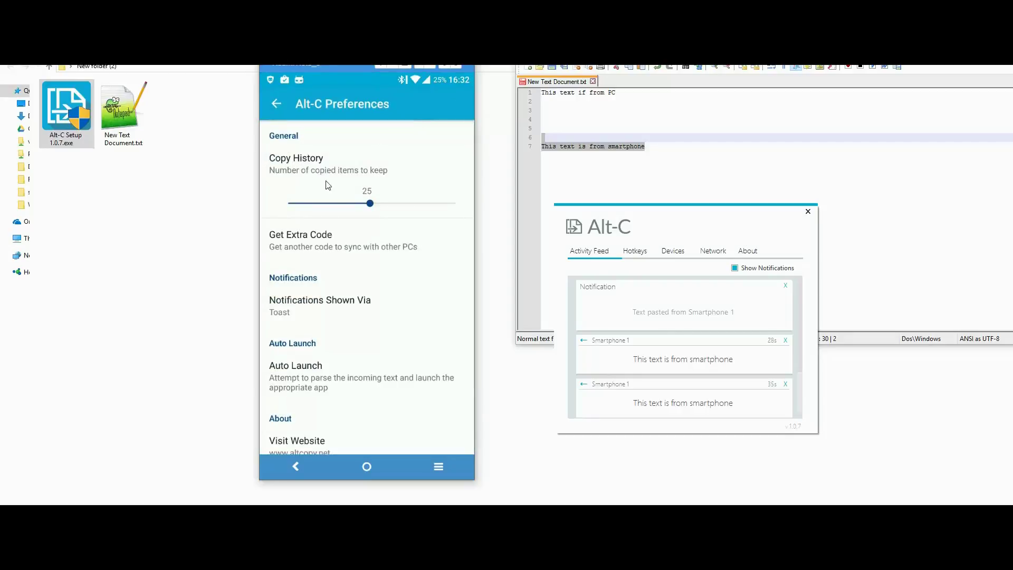
{"action": "left_click_drag", "start_coordinate": [371, 207], "coordinate": [331, 212]}
{"action": "left_click_drag", "start_coordinate": [332, 213], "coordinate": [286, 207]}
{"action": "left_click_drag", "start_coordinate": [290, 207], "coordinate": [357, 209]}
Set phone notifications to None, dismiss the Smartphone transfer cards, and view the Alt + V paste hotkey
{"action": "left_click", "coordinate": [278, 309]}
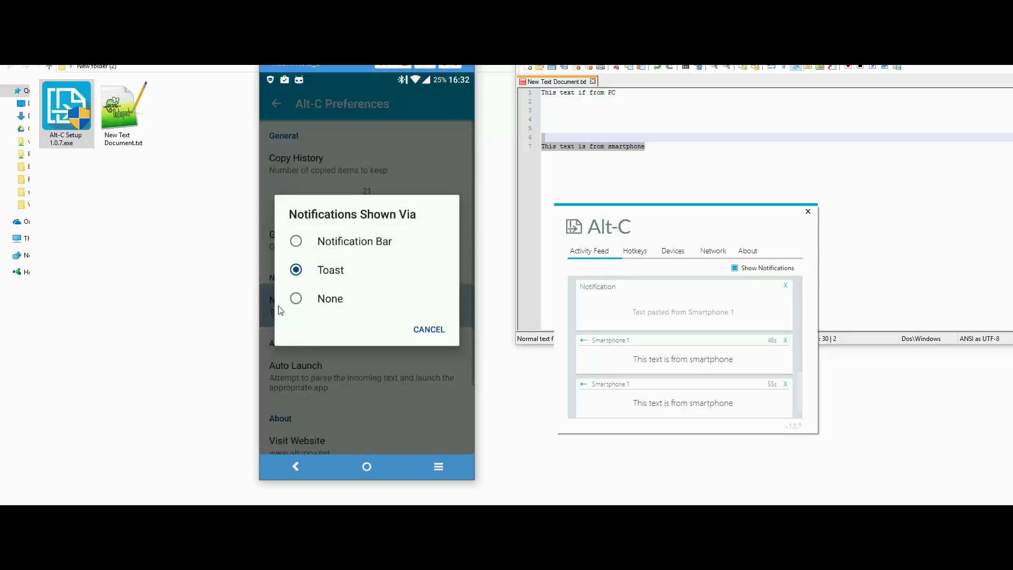
{"action": "left_click", "coordinate": [297, 300]}
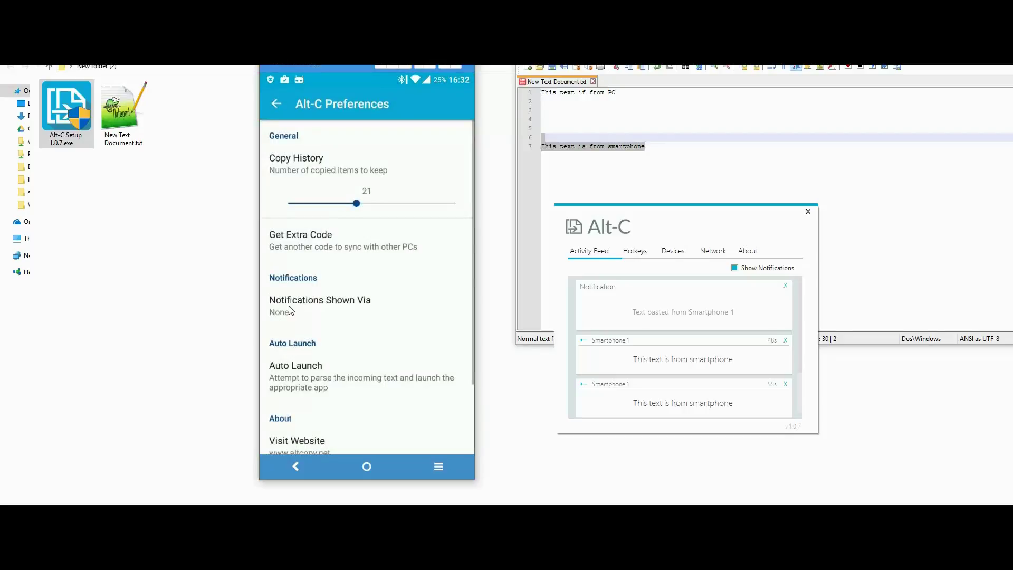
{"action": "scroll", "coordinate": [314, 331], "scroll_direction": "down", "scroll_amount": 3}
{"action": "scroll", "coordinate": [314, 331], "scroll_direction": "up", "scroll_amount": 3}
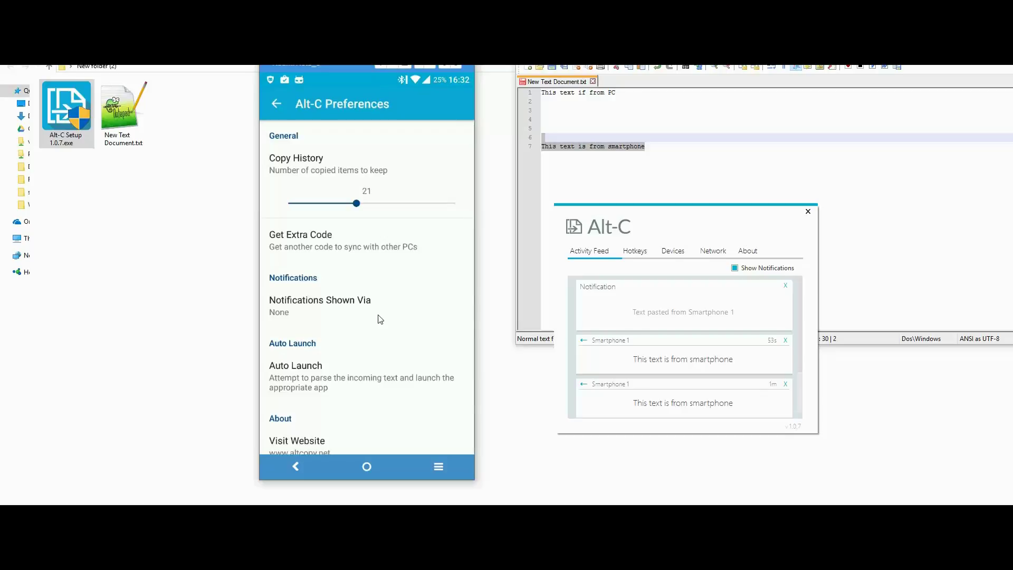
{"action": "left_click_drag", "start_coordinate": [688, 230], "coordinate": [705, 219]}
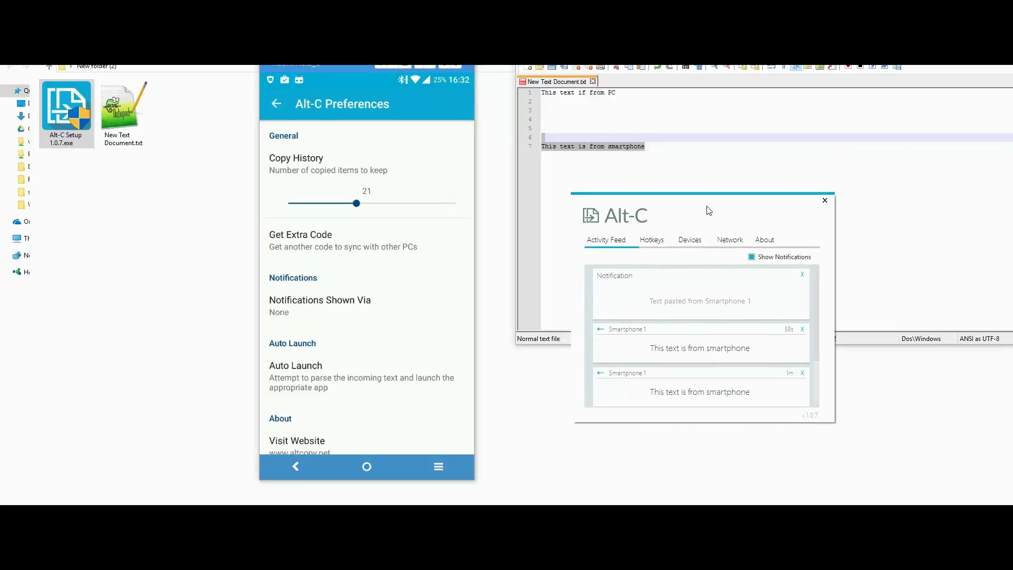
{"action": "scroll", "coordinate": [811, 370], "scroll_direction": "down", "scroll_amount": 2}
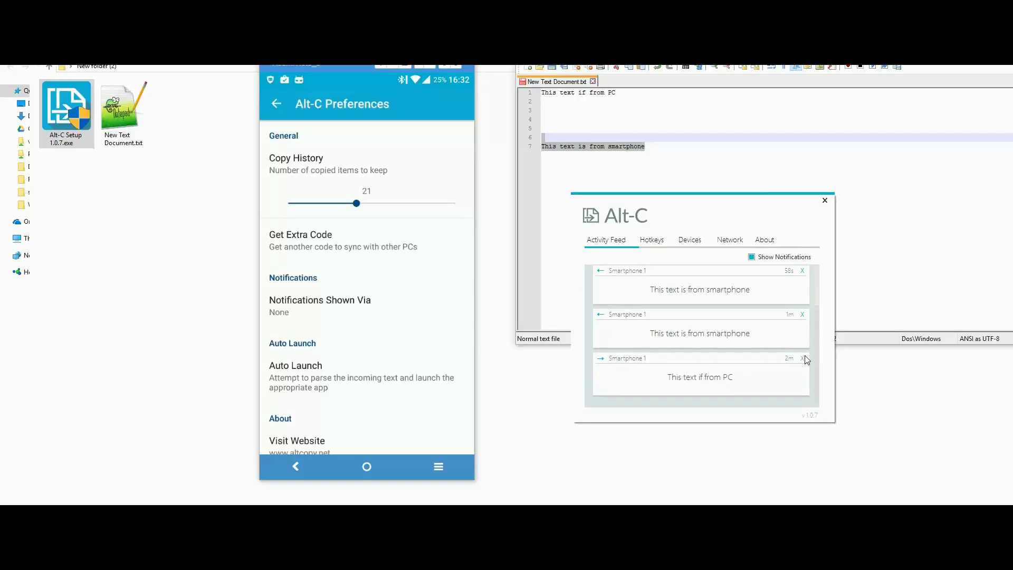
{"action": "scroll", "coordinate": [807, 360], "scroll_direction": "up", "scroll_amount": 1}
{"action": "left_click", "coordinate": [804, 318]}
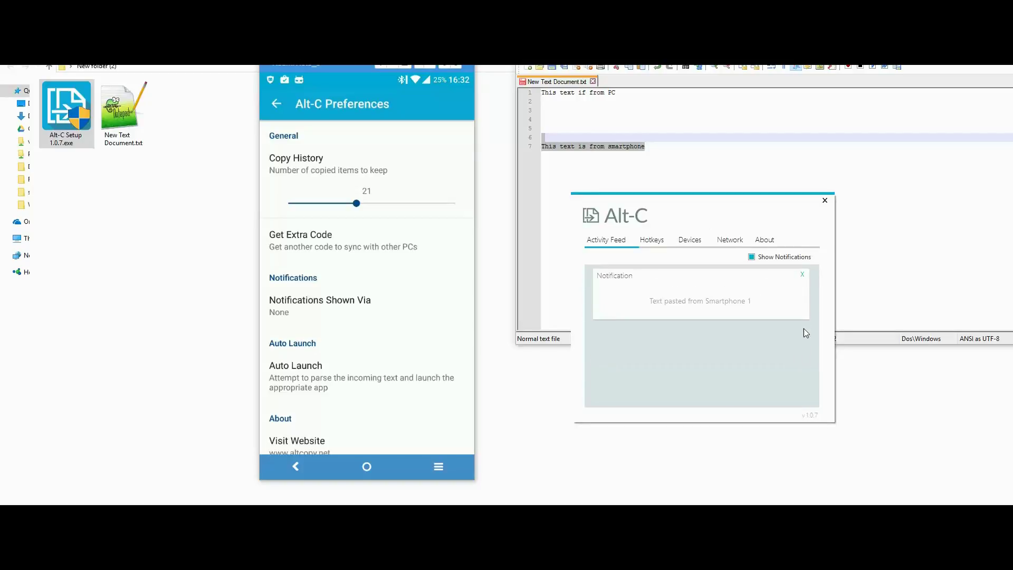
{"action": "left_click", "coordinate": [652, 241]}
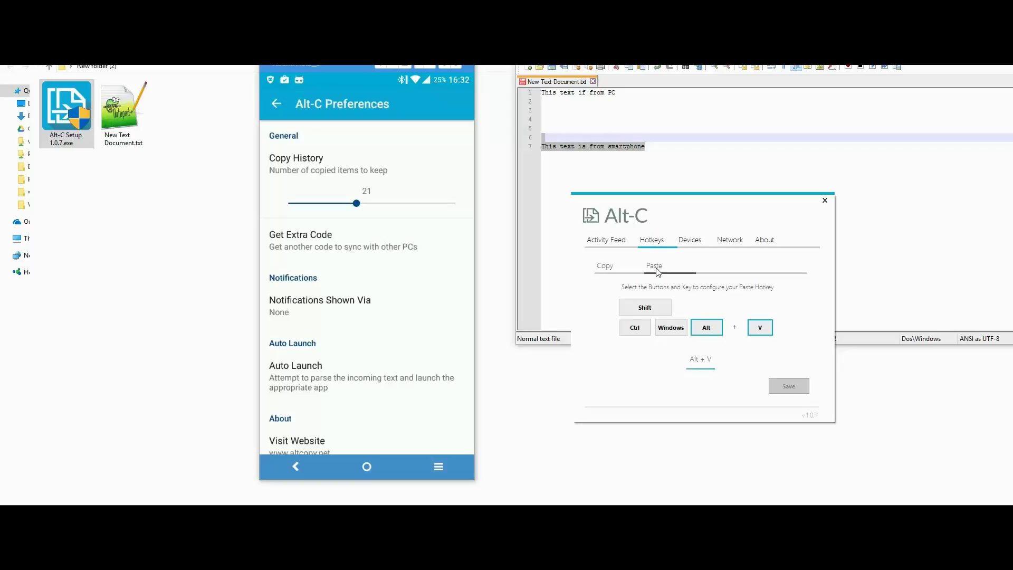
Check Devices (Smartphone 1 synced) and Network (proxy Auto-Detect), then go back to the Activity Feed
{"action": "left_click", "coordinate": [691, 241]}
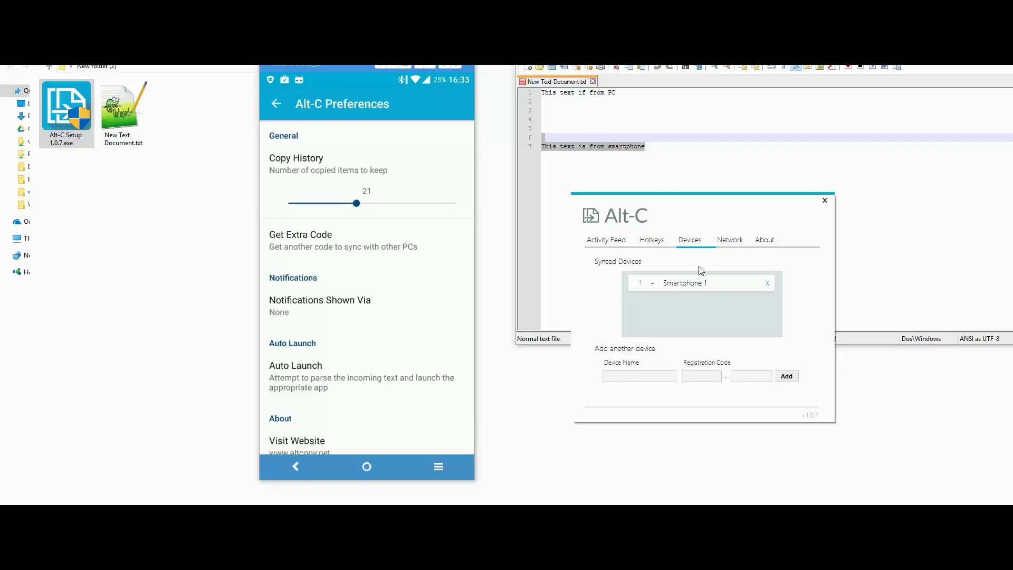
{"action": "left_click", "coordinate": [729, 241]}
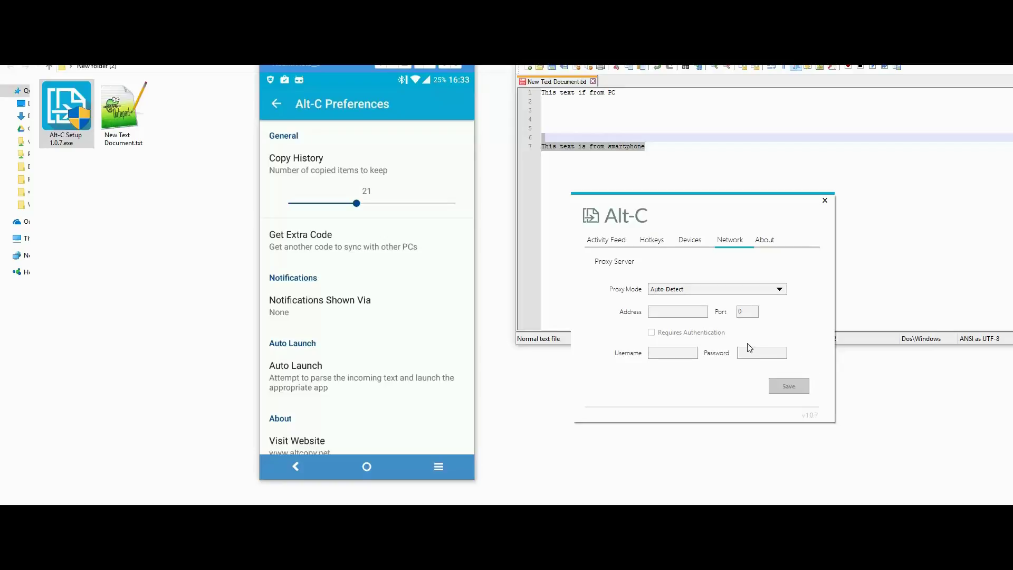
{"action": "left_click", "coordinate": [605, 240]}
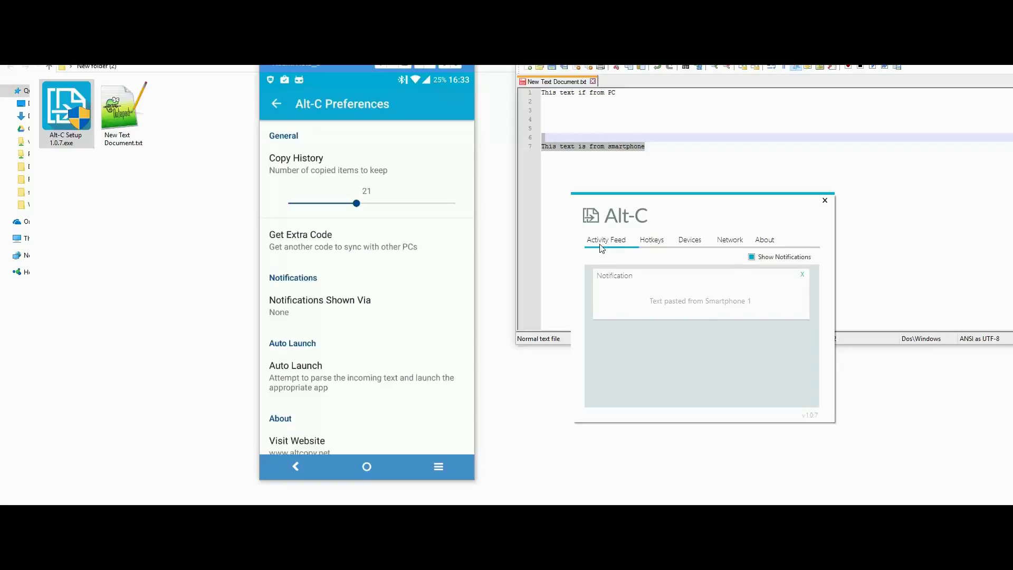
Uncheck Show Notifications on the desktop Activity Feed
{"action": "left_click", "coordinate": [752, 259]}
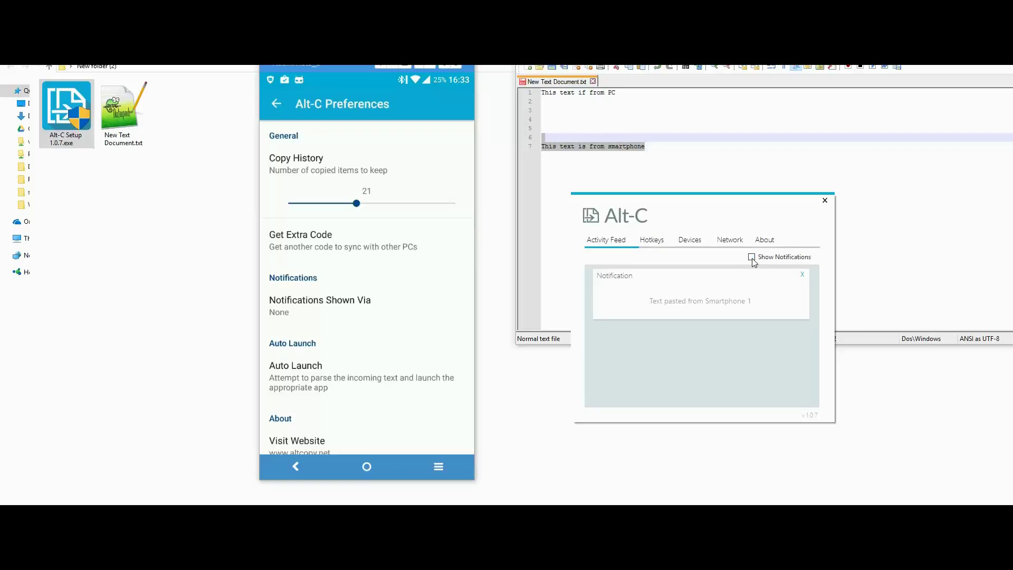